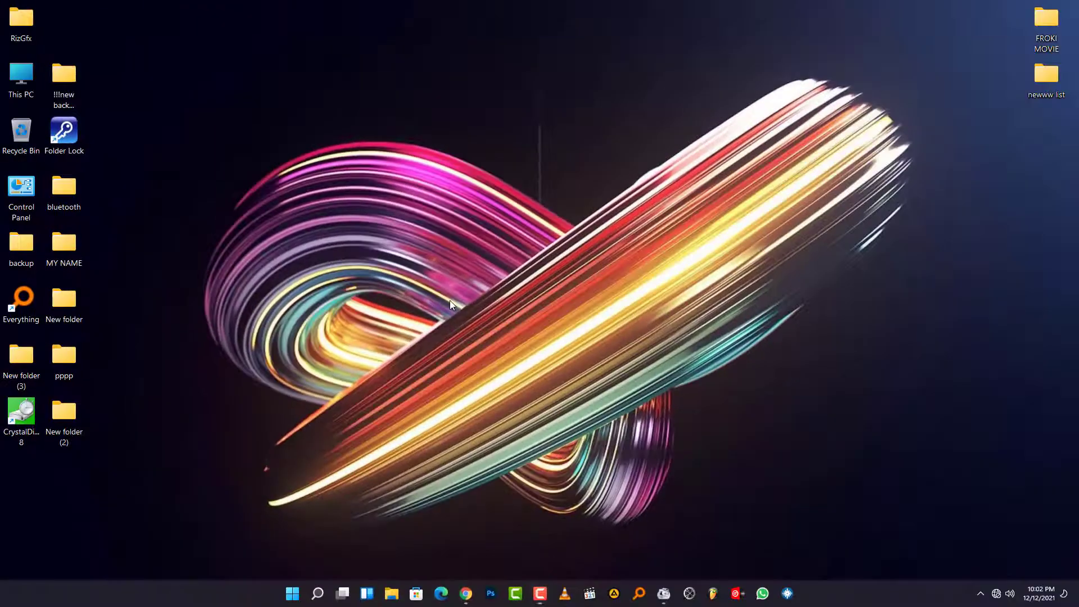
Refresh the desktop, then launch Adobe Premiere Pro from the Start menu's Pinned apps.
right_click(451, 301)
left_click(482, 381)
left_click(291, 594)
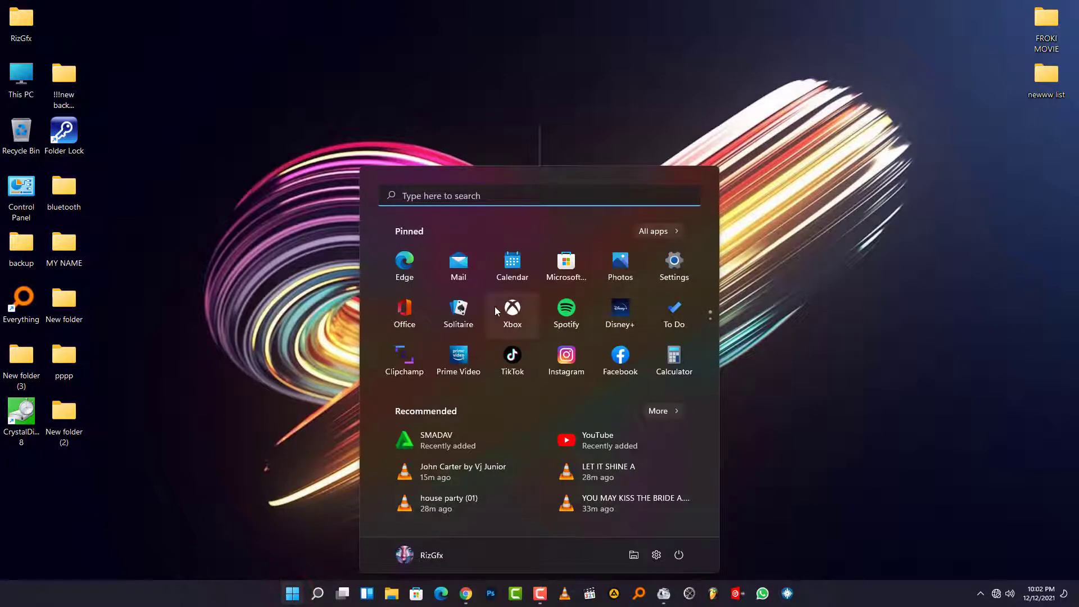
scroll(494, 308, "down", 1)
scroll(495, 307, "up", 1)
scroll(494, 305, "down", 1)
left_click(459, 318)
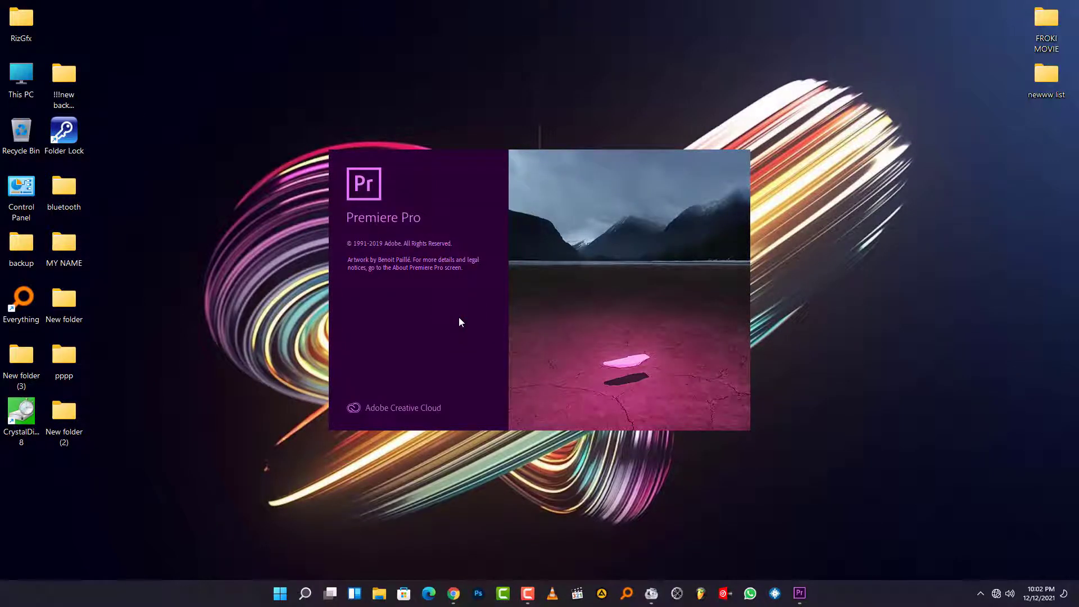
Wait out the splash screen and acknowledge the video play modules error with OK.
left_click(664, 447)
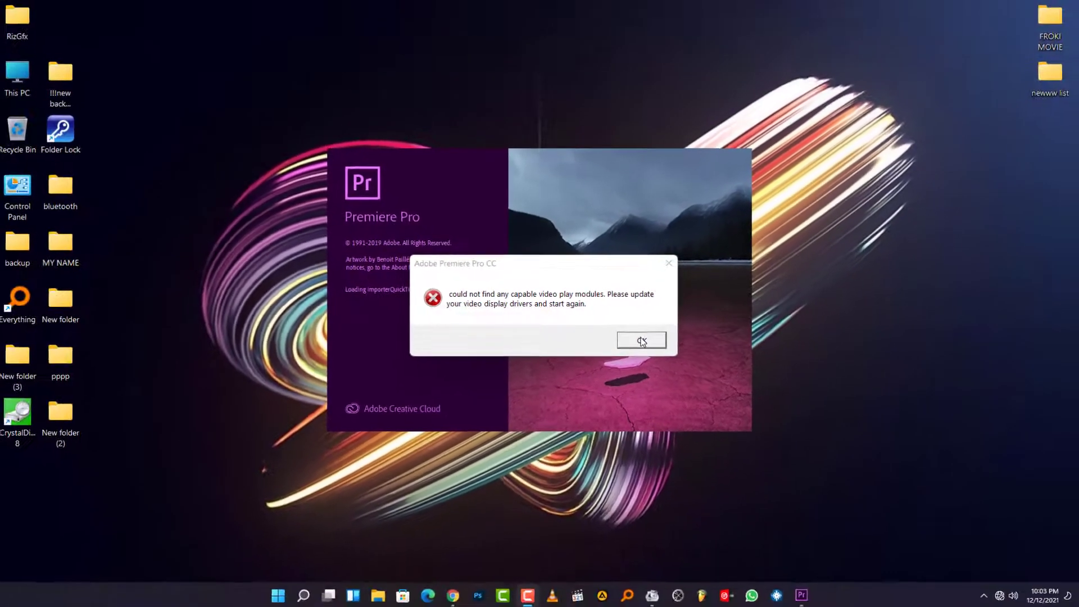
left_click(641, 340)
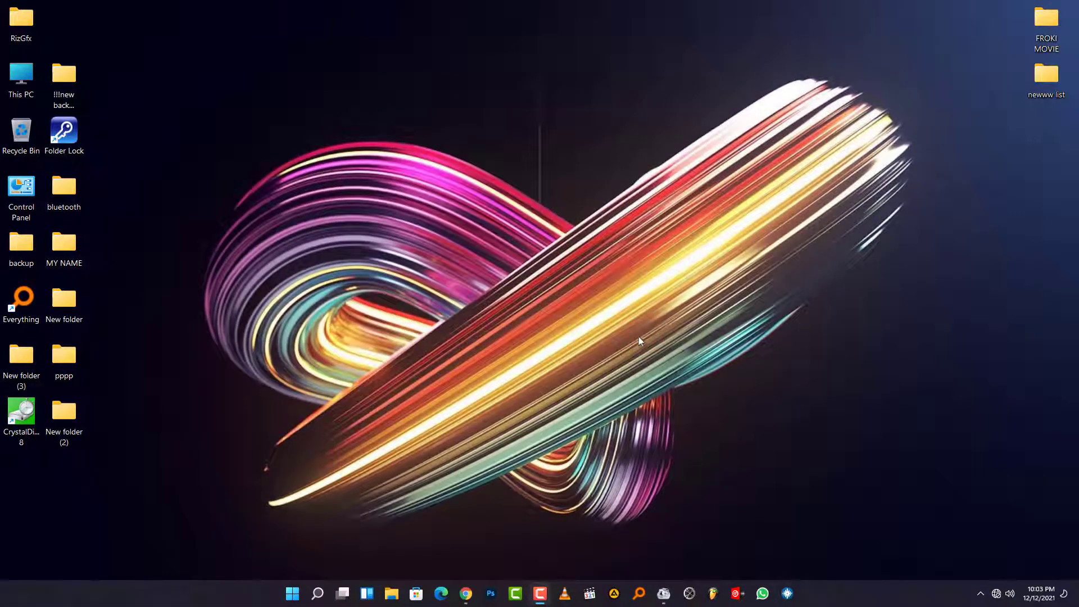
Open Computer Management via Manage on the This PC desktop icon.
right_click(26, 89)
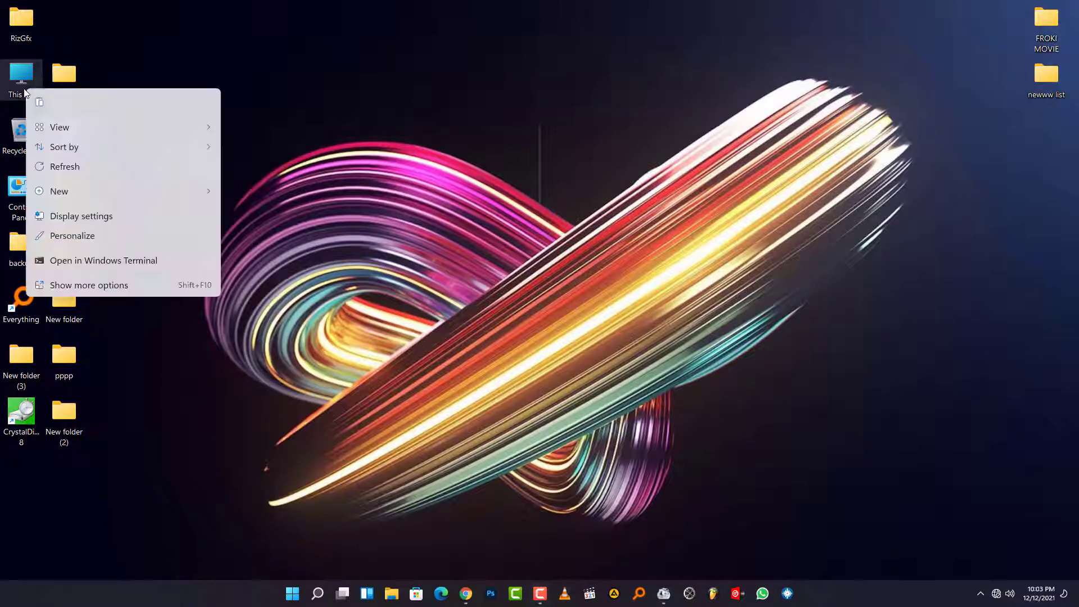
left_click(242, 35)
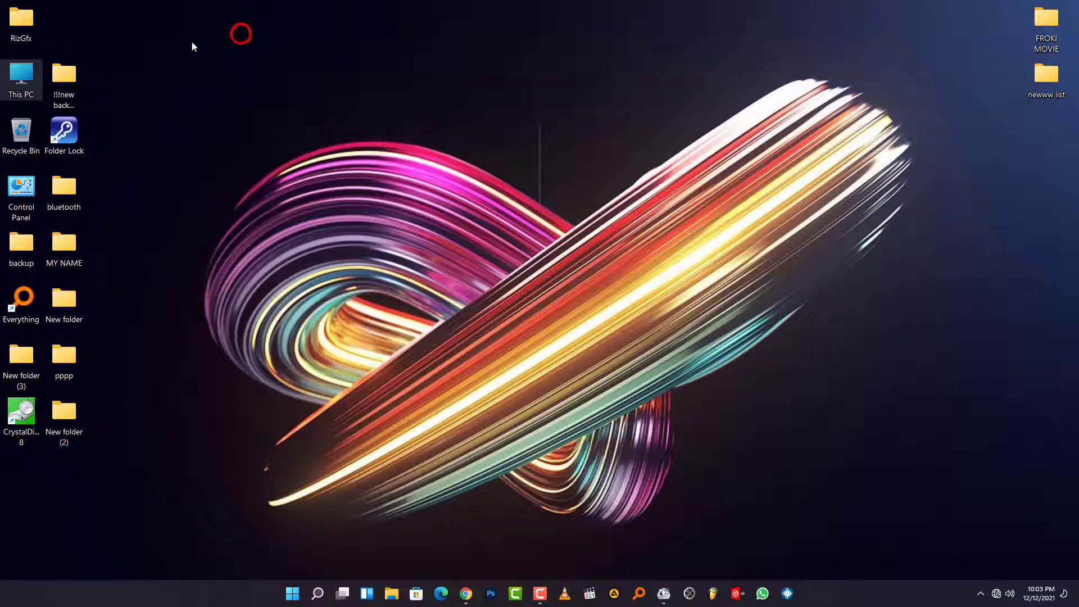
right_click(17, 69)
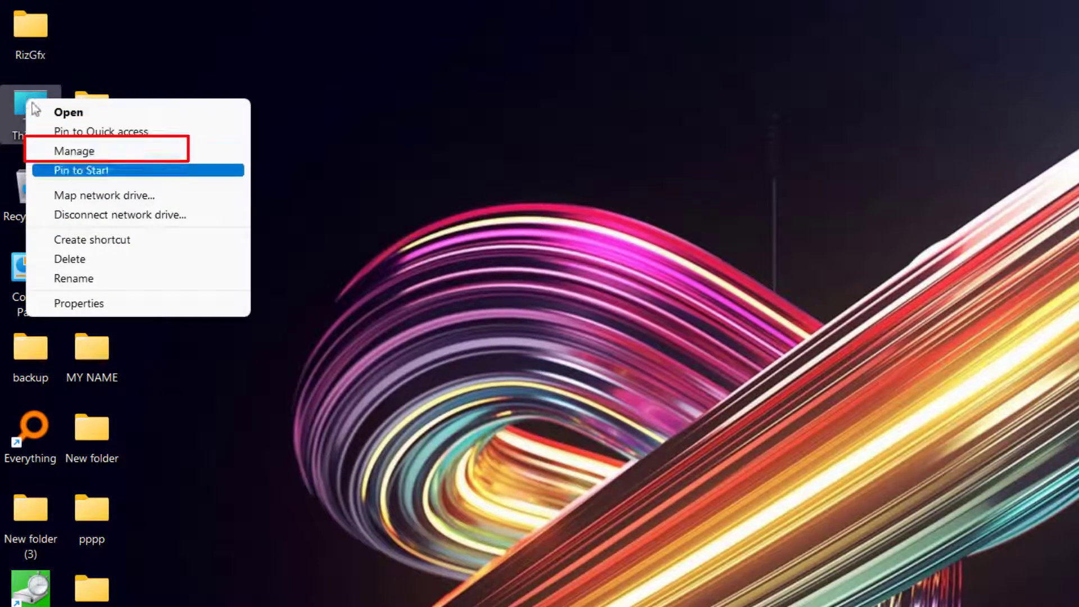
left_click(92, 151)
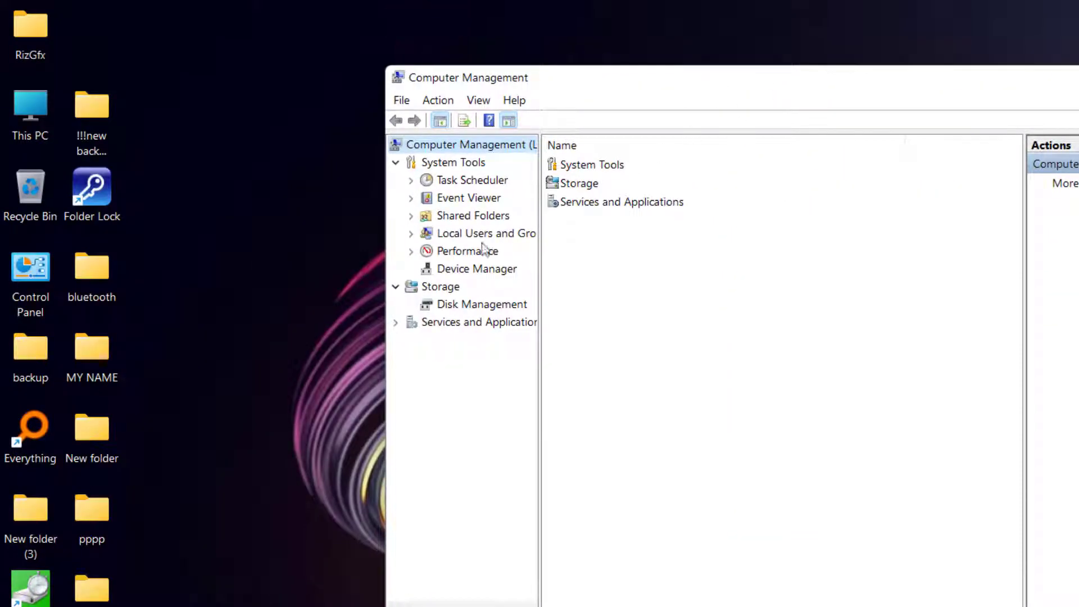
Disable Intel(R) HD Graphics under Display adapters in Device Manager, then close Computer Management.
left_click(465, 268)
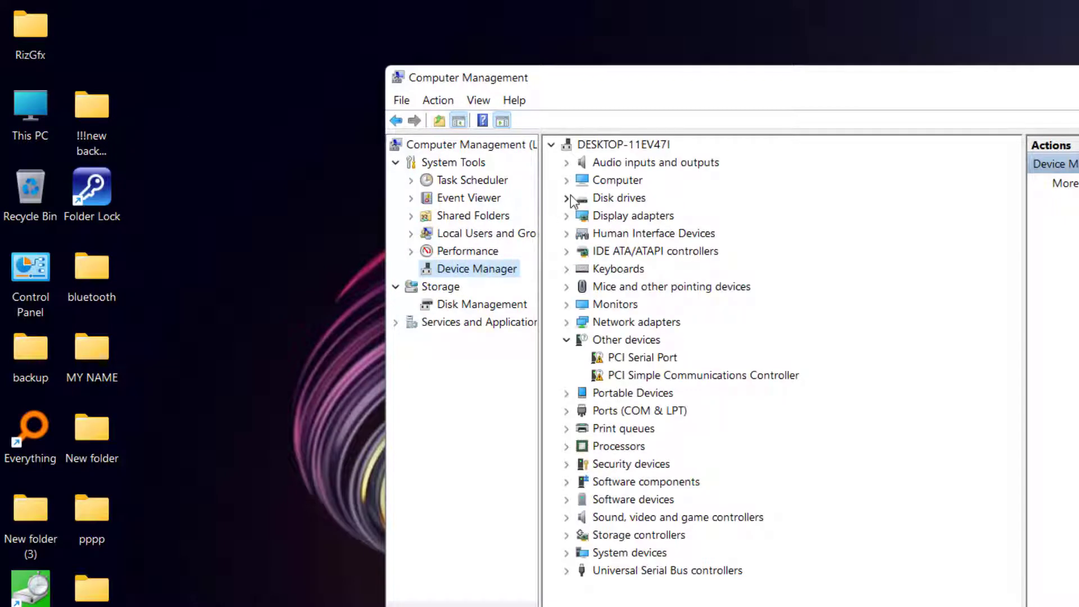
left_click(566, 216)
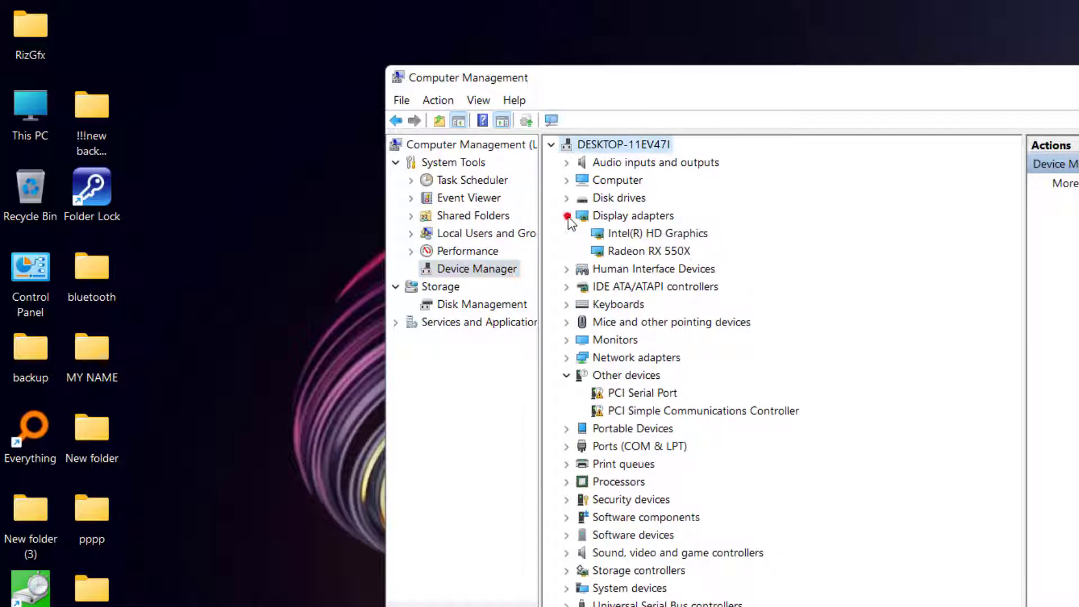
left_click(656, 235)
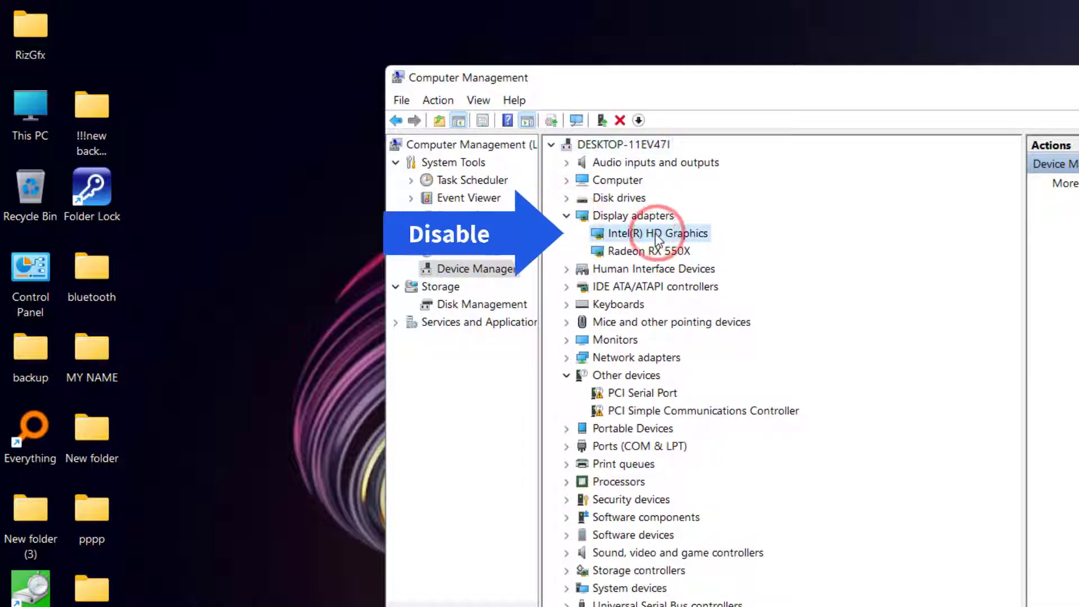
right_click(658, 236)
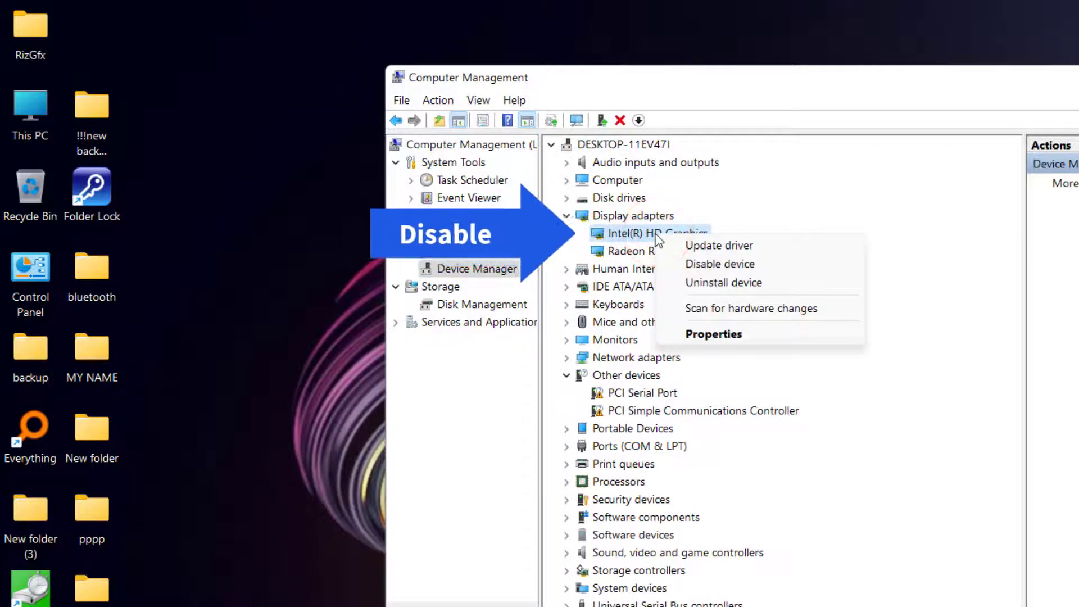
left_click(711, 264)
left_click(813, 445)
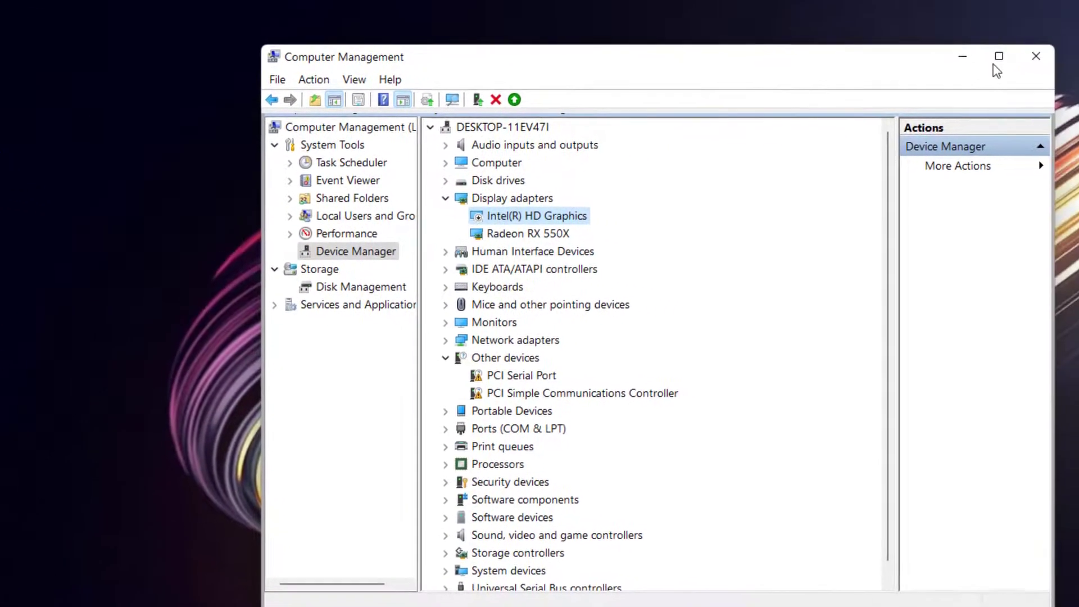
left_click(896, 34)
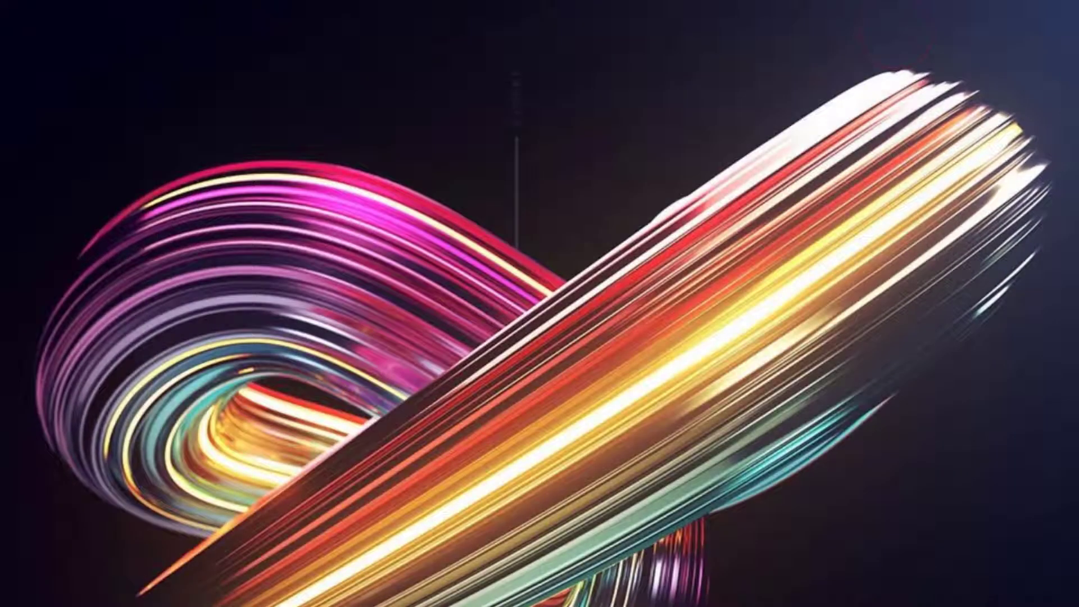
Relaunch Adobe Premiere Pro from the Start menu and let it reach the Home screen.
mouse_move(463, 594)
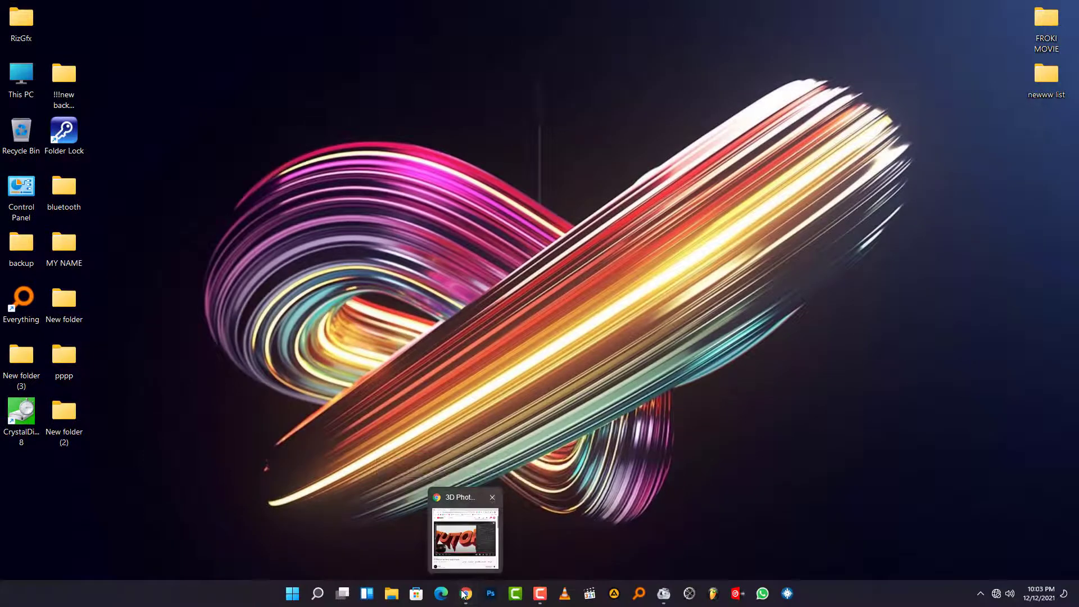
left_click(293, 595)
scroll(459, 318, "down", 1)
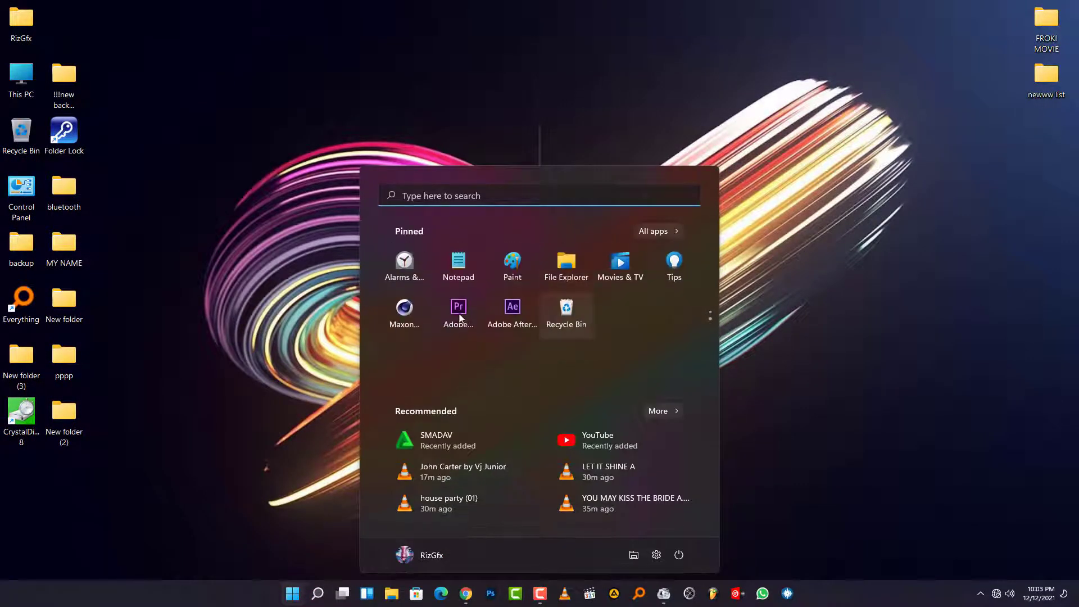
left_click(460, 312)
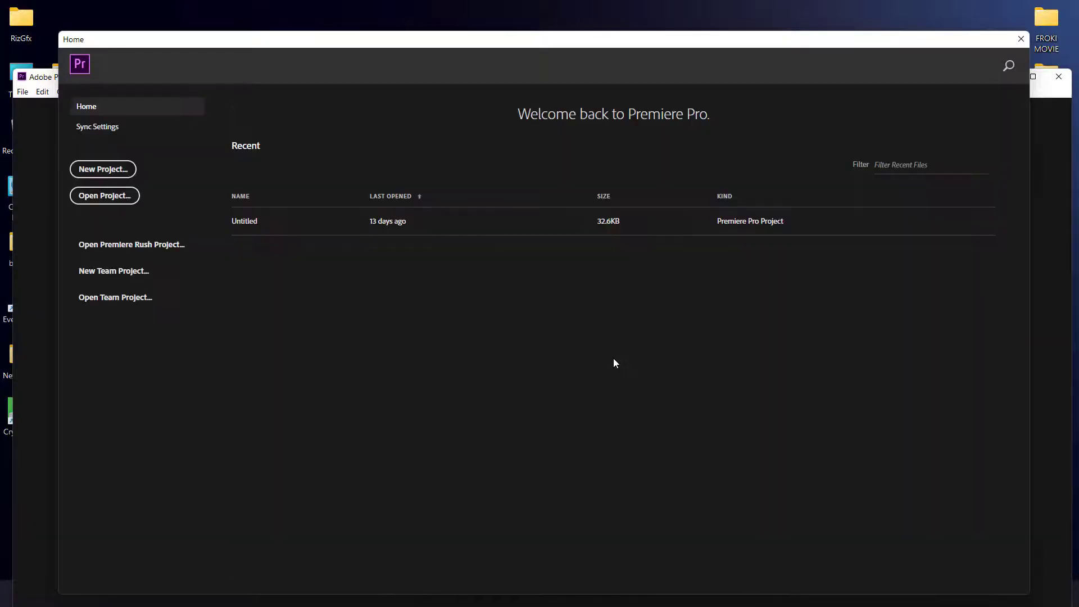
Quit Premiere Pro 2019 completely and refresh the desktop.
left_click(1021, 40)
left_click(1058, 77)
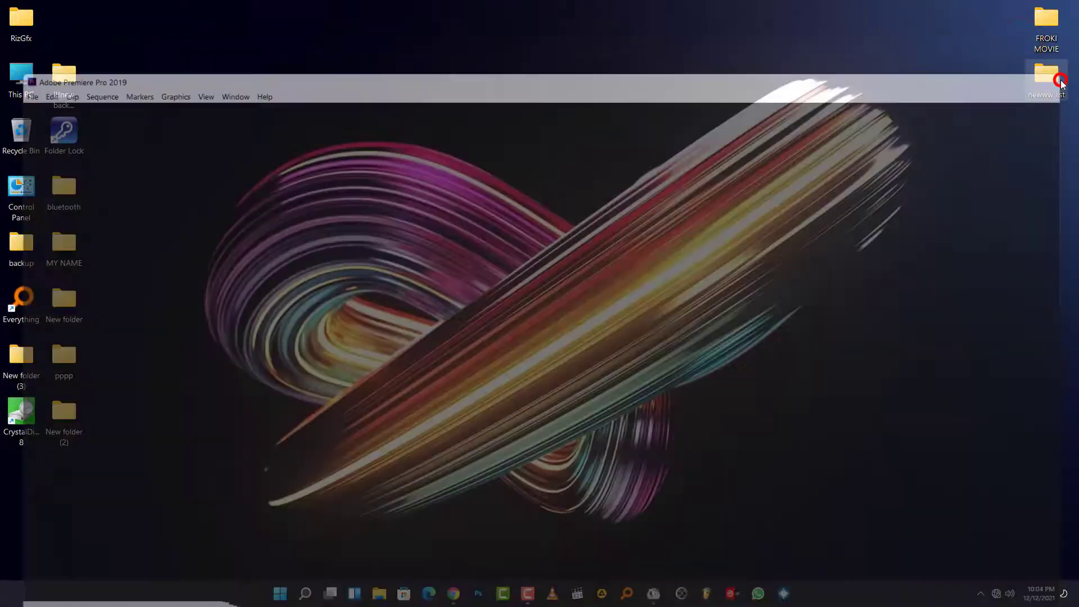
right_click(488, 157)
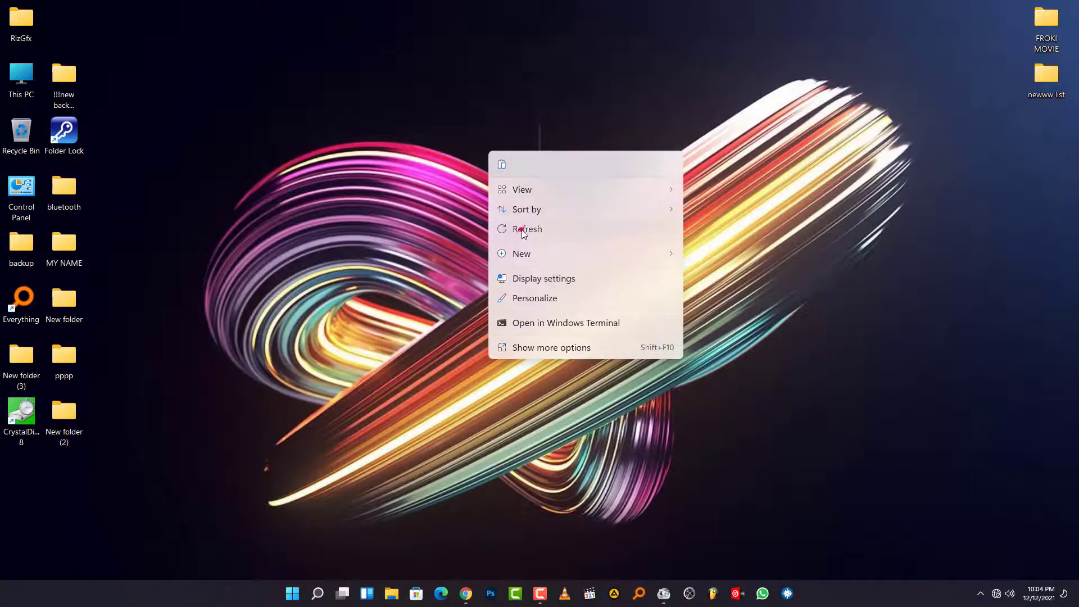
left_click(520, 224)
Search the Start menu for 'prem' and launch Adobe Premiere Pro 2020.
left_click(292, 591)
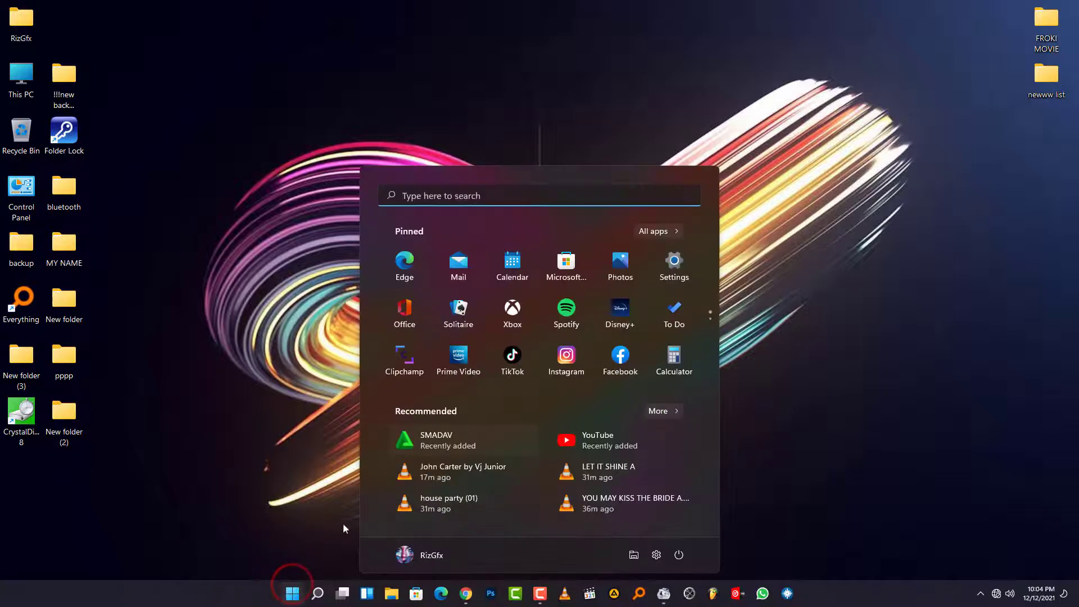
scroll(478, 363, "down", 1)
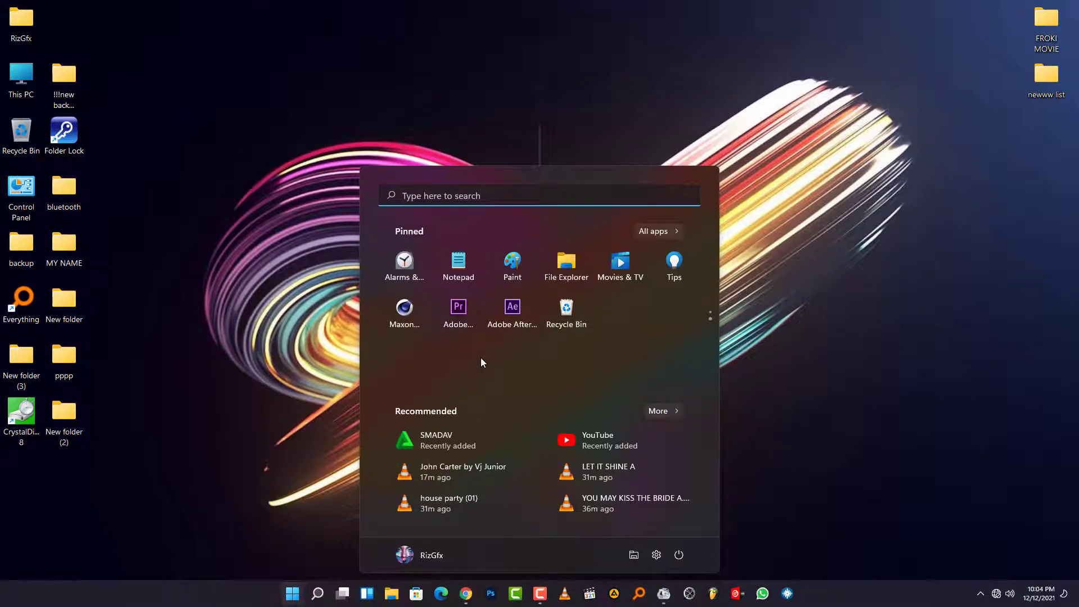
left_click(440, 196)
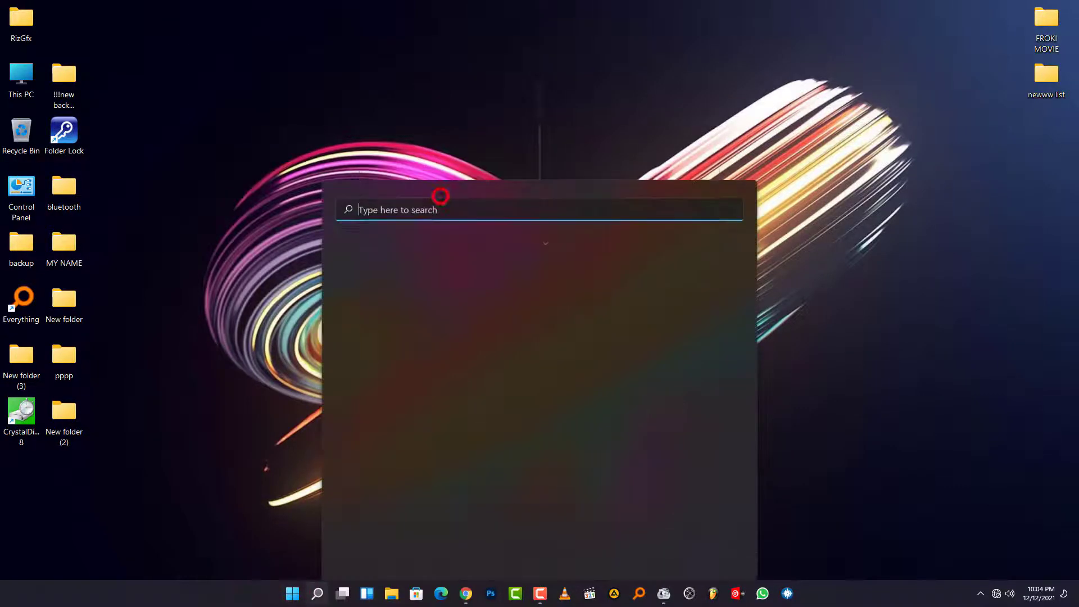
type("p")
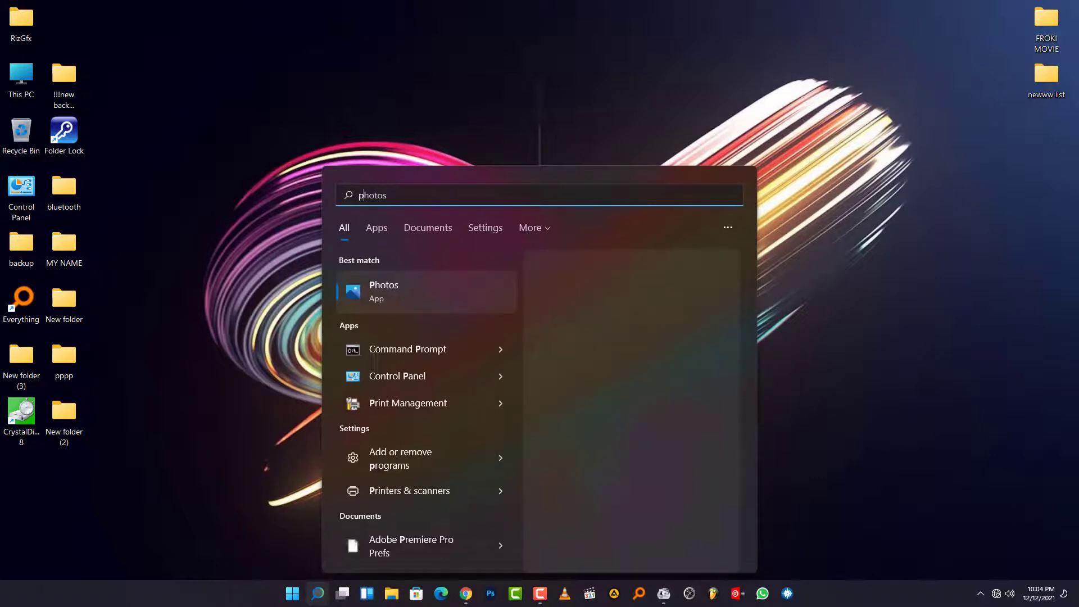
type("re")
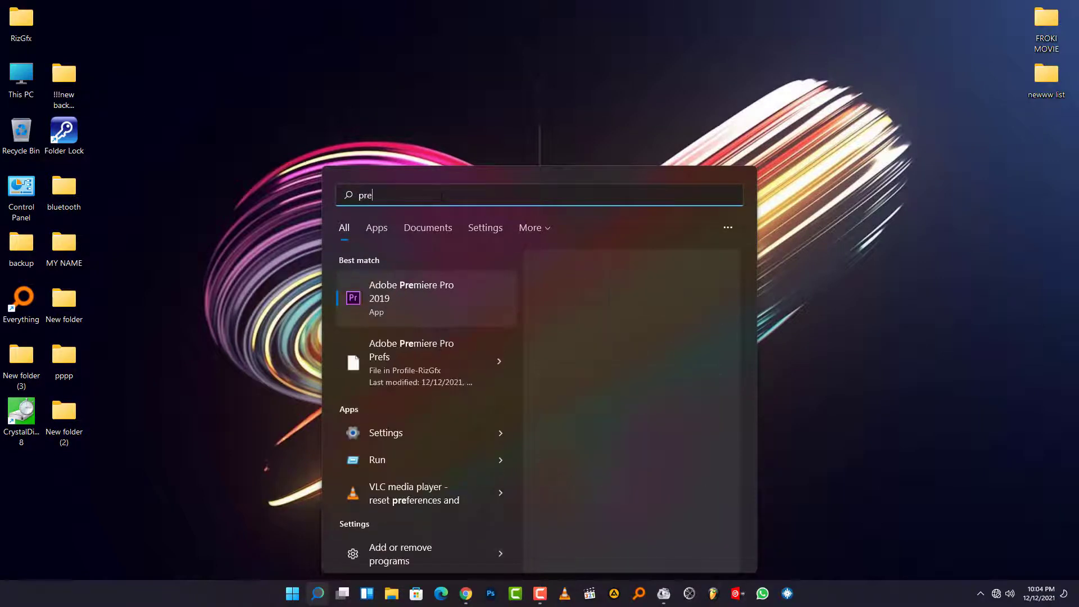
type("m")
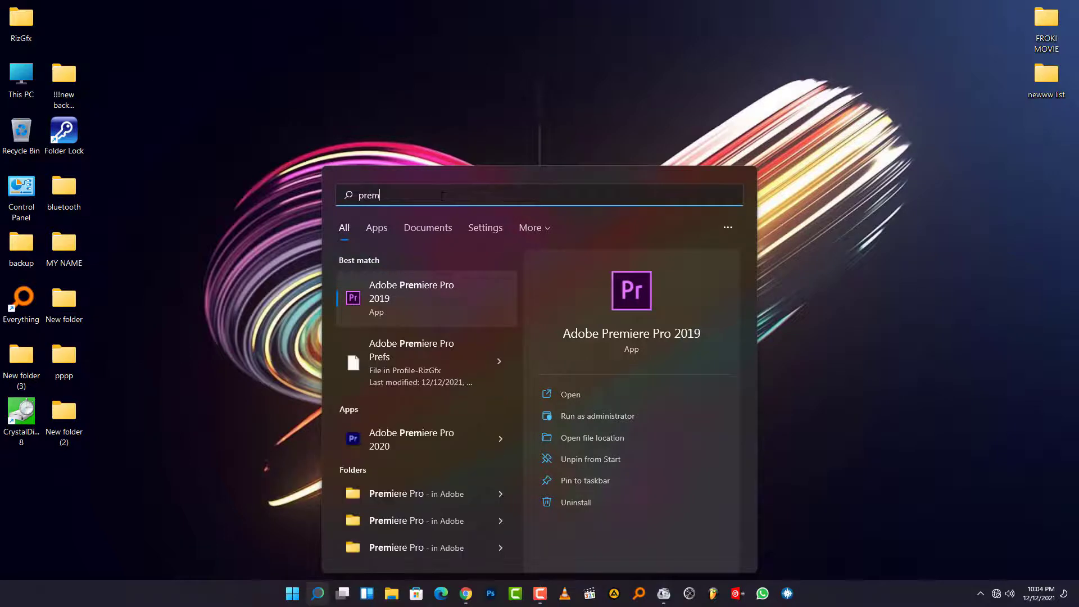
left_click(409, 441)
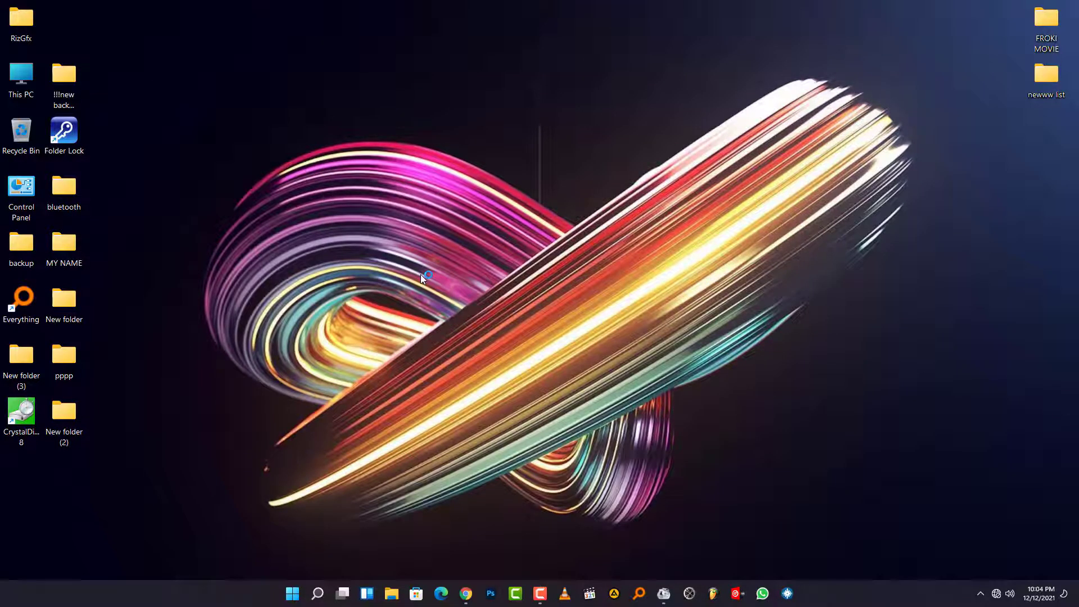